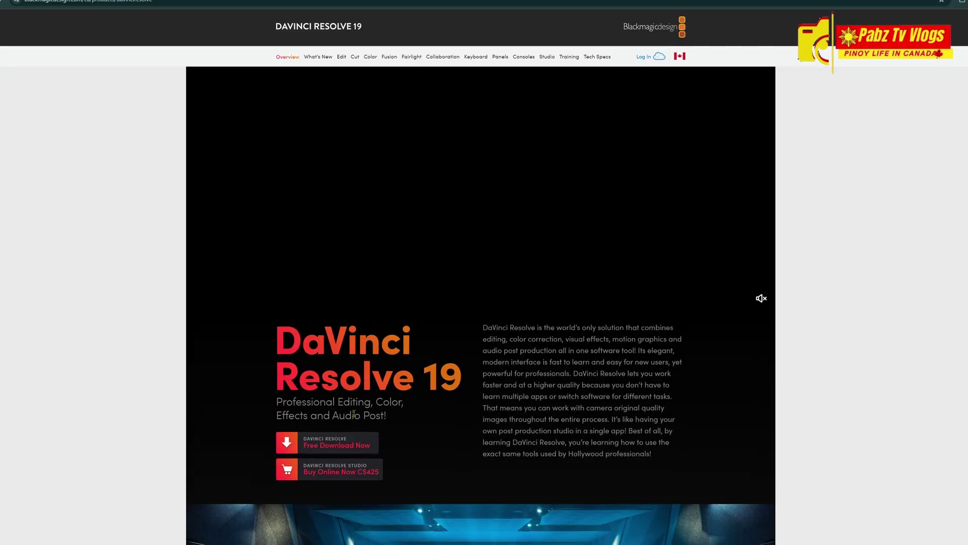
Scroll the DaVinci Resolve 19 product page down to the free download offer
scroll(353, 413, "down", 1)
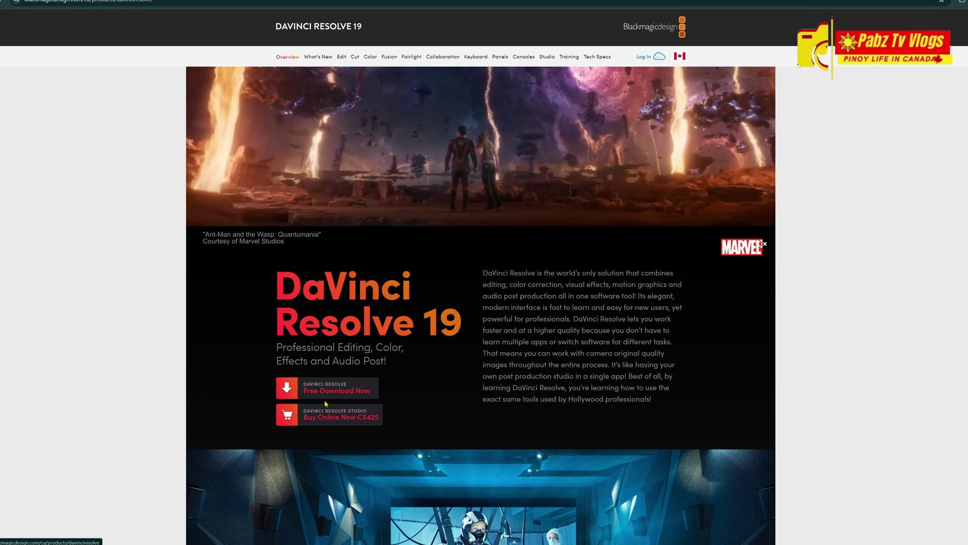
Request the free DaVinci Resolve 19 download for Windows x86
left_click(332, 391)
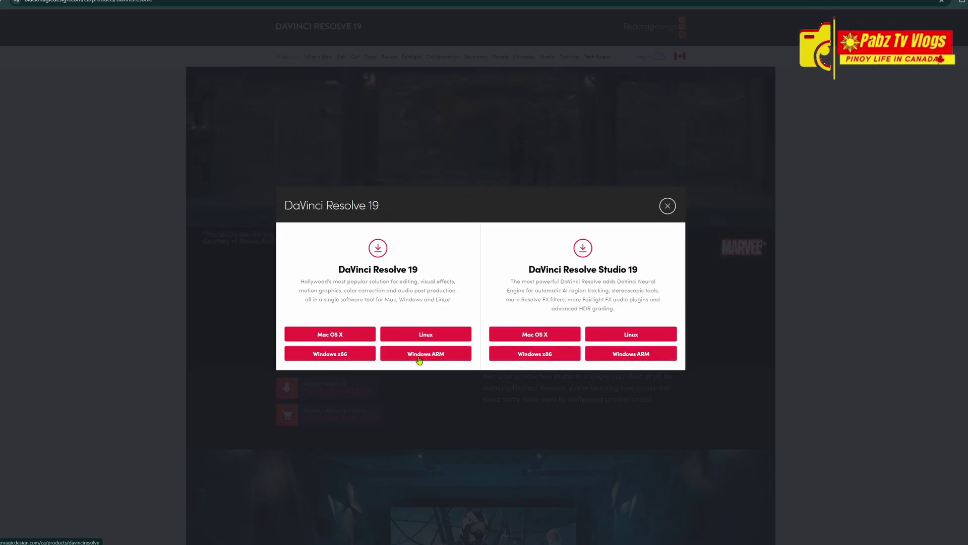
left_click(328, 356)
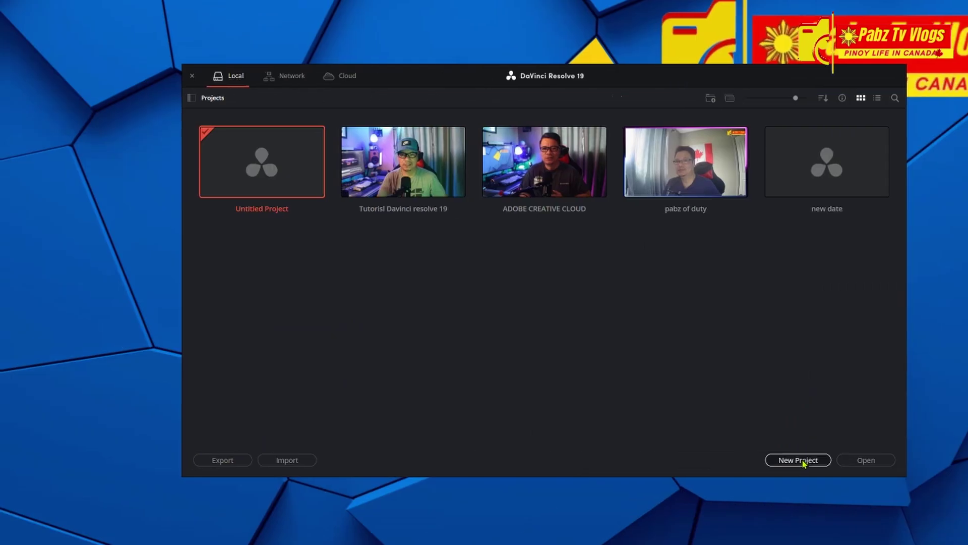
Create a new project named 'davin resolve 19 tutorial'
left_click(797, 459)
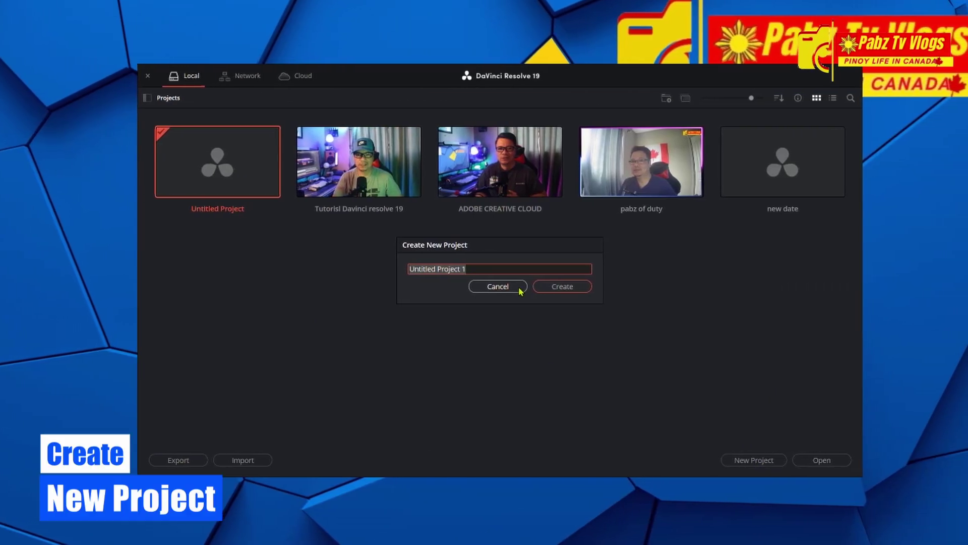
type("davin")
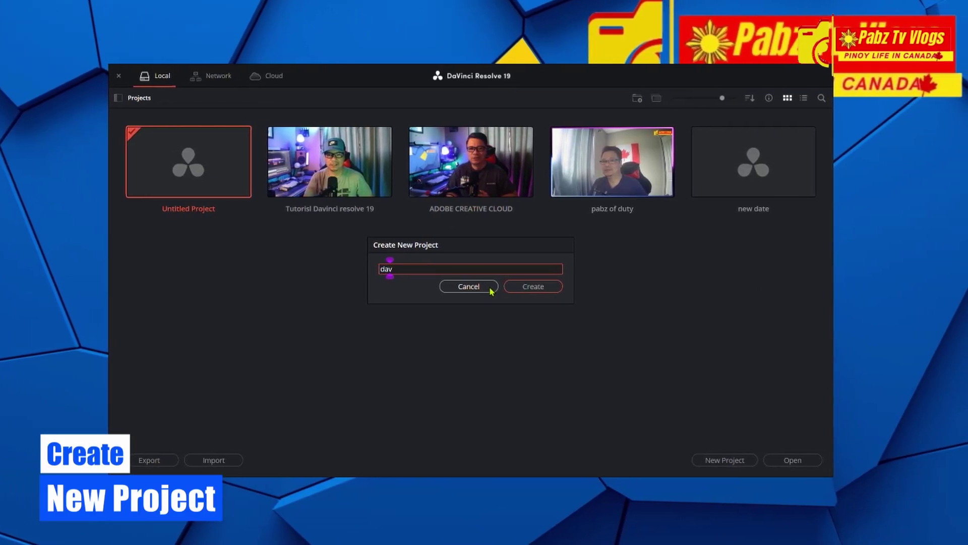
type(" r")
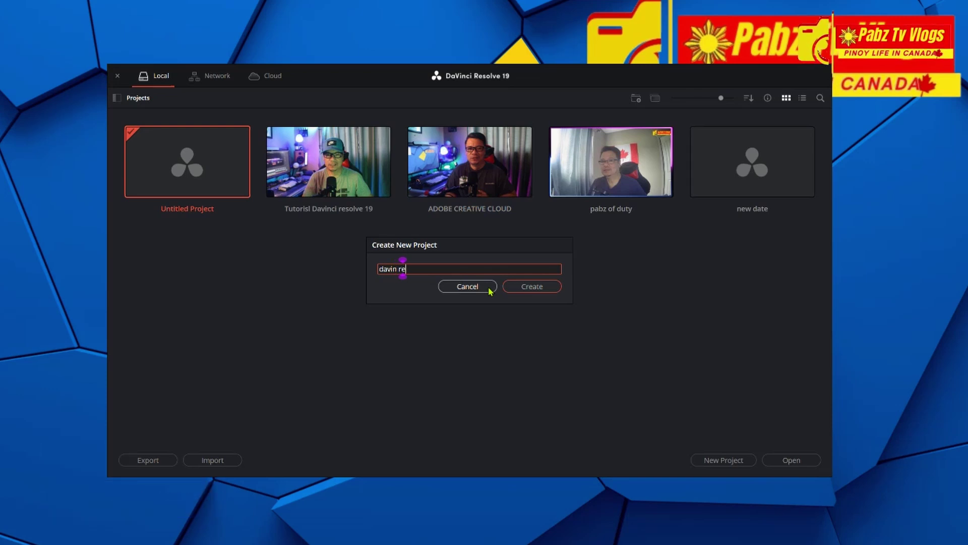
type("e")
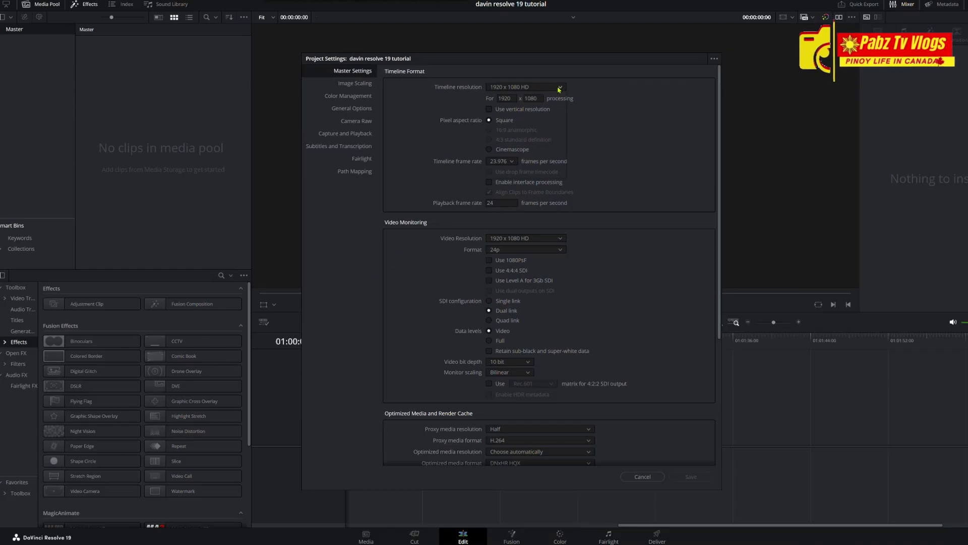
Keep the timeline resolution at 1920 x 1080 HD and frame rate at 23.976 fps
left_click(559, 88)
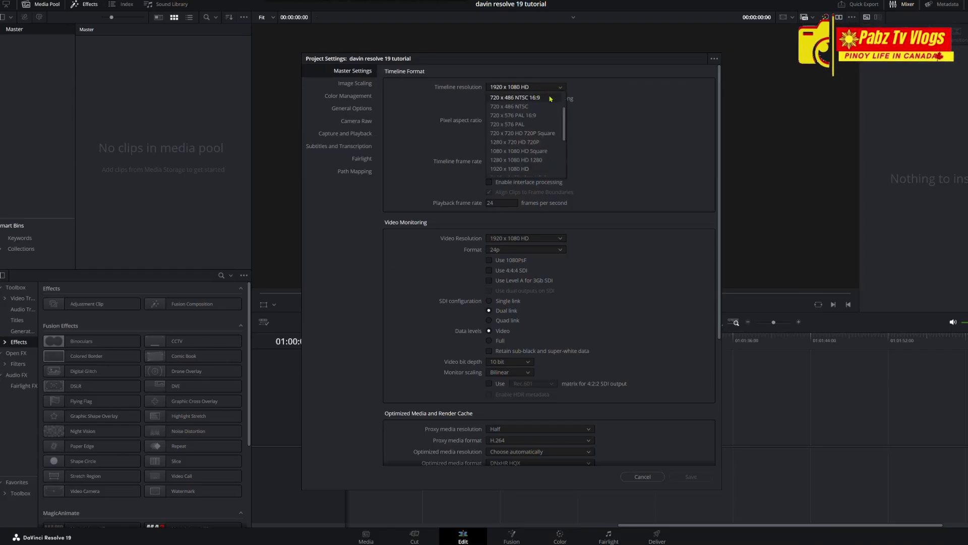
scroll(552, 101, "up", 1)
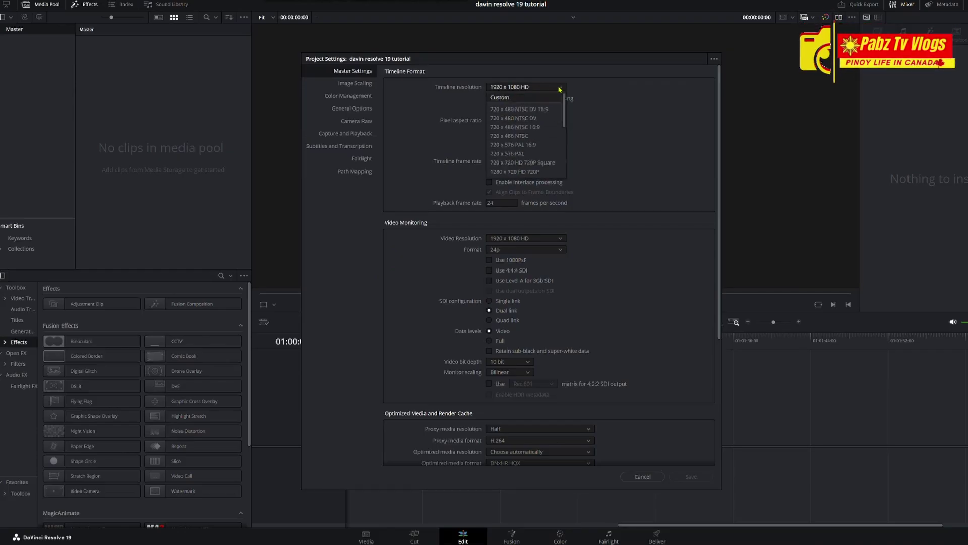
scroll(530, 166, "down", 3)
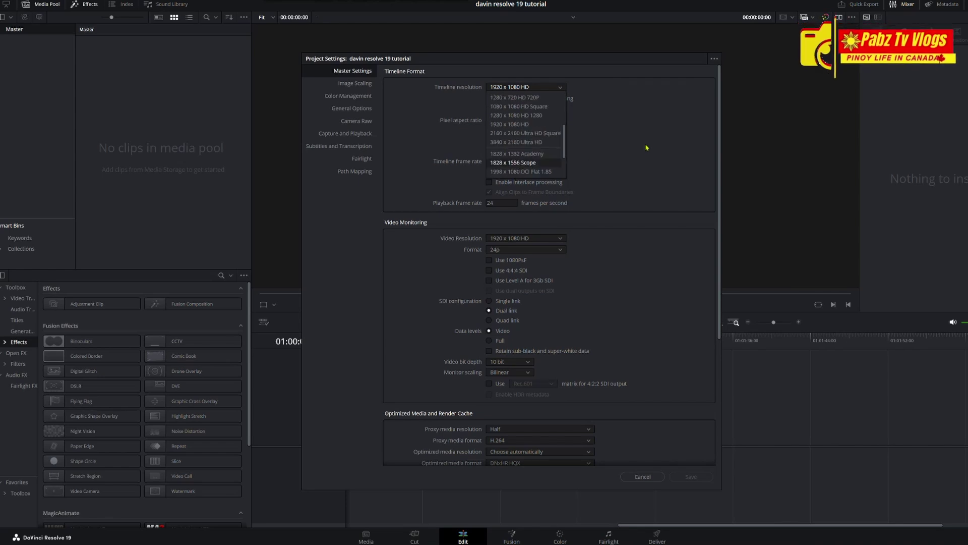
left_click(560, 88)
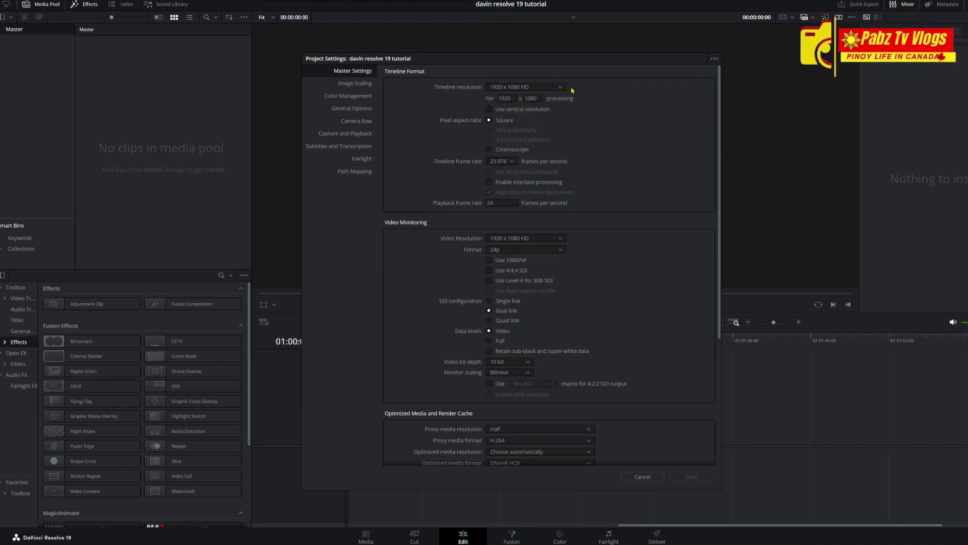
left_click(512, 162)
left_click(513, 163)
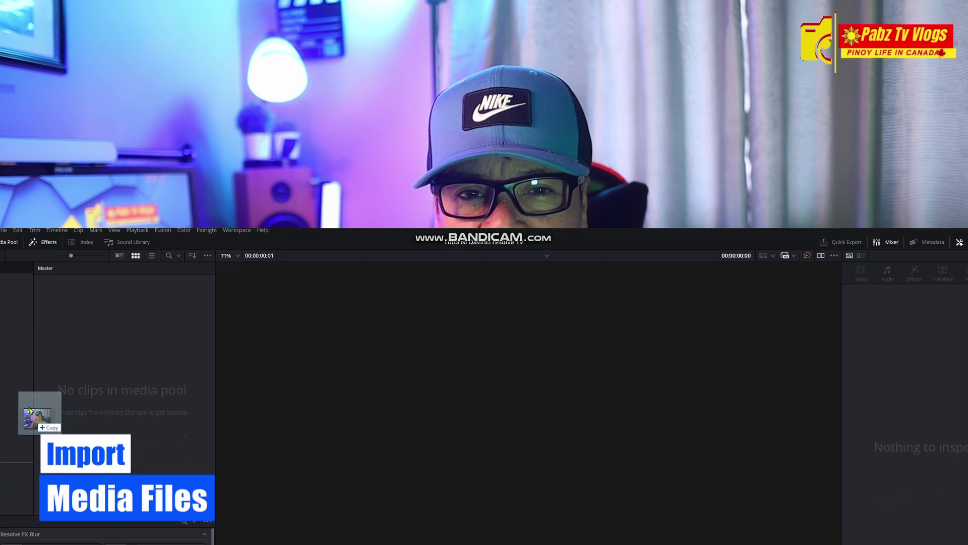
Import the footage, place MVI_8312.MP4 on the timeline and cut it with the Blade tool
left_click_drag(41, 418, 17, 120)
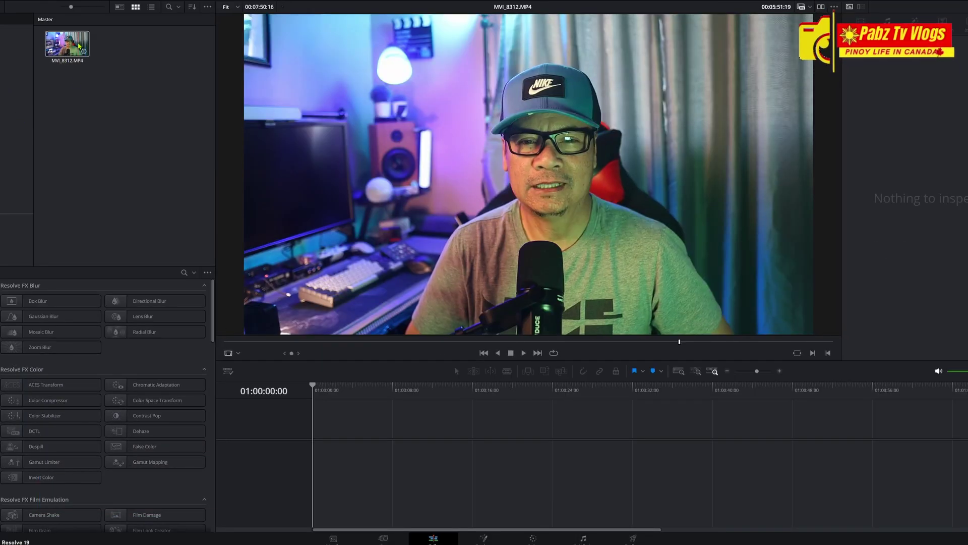
left_click_drag(78, 46, 337, 445)
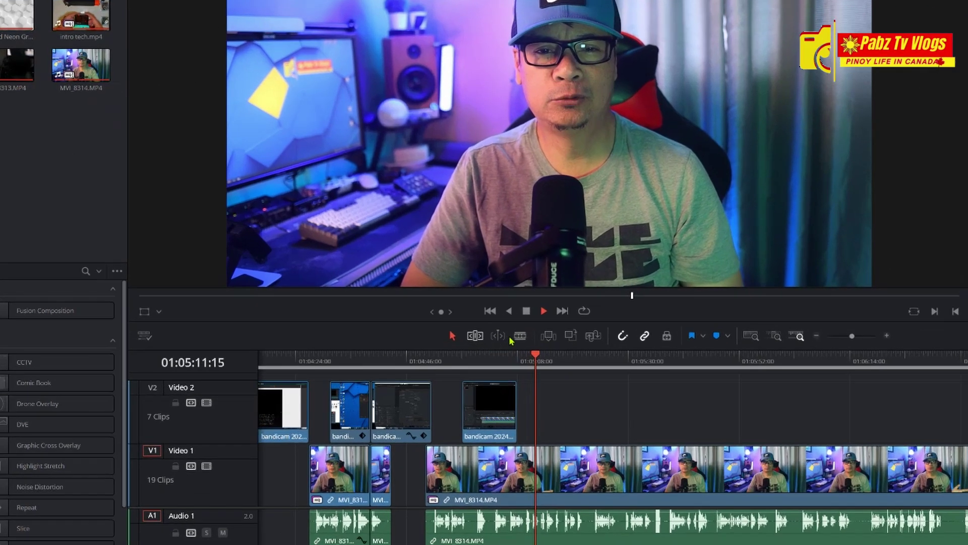
left_click(521, 337)
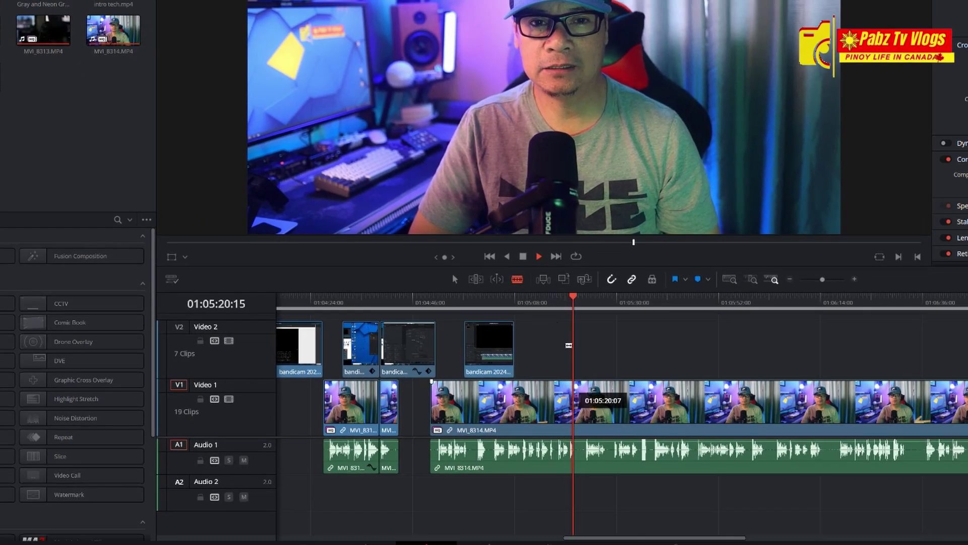
left_click(523, 257)
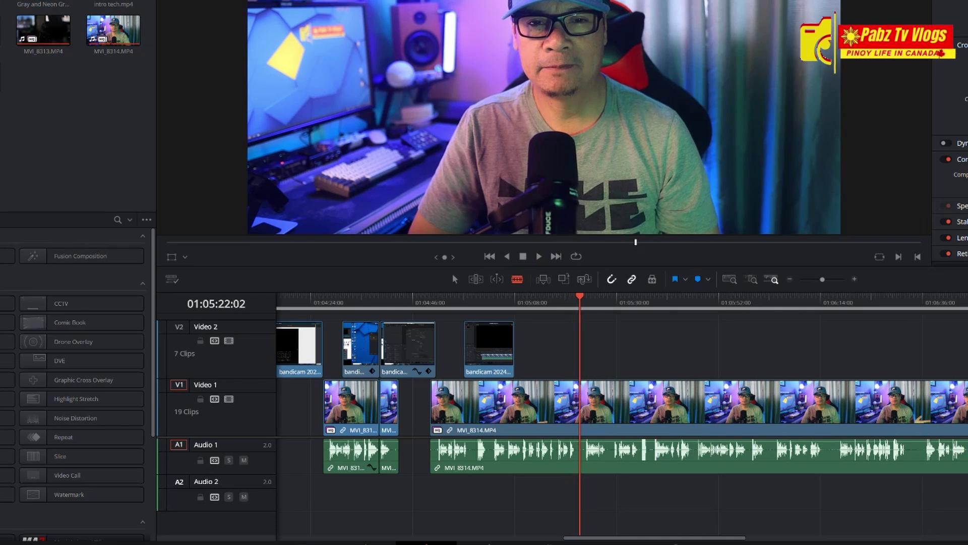
Shift the three MVI_8314 clips on V1/A1: one about four seconds earlier, two later
key("ctrl+alt+k")
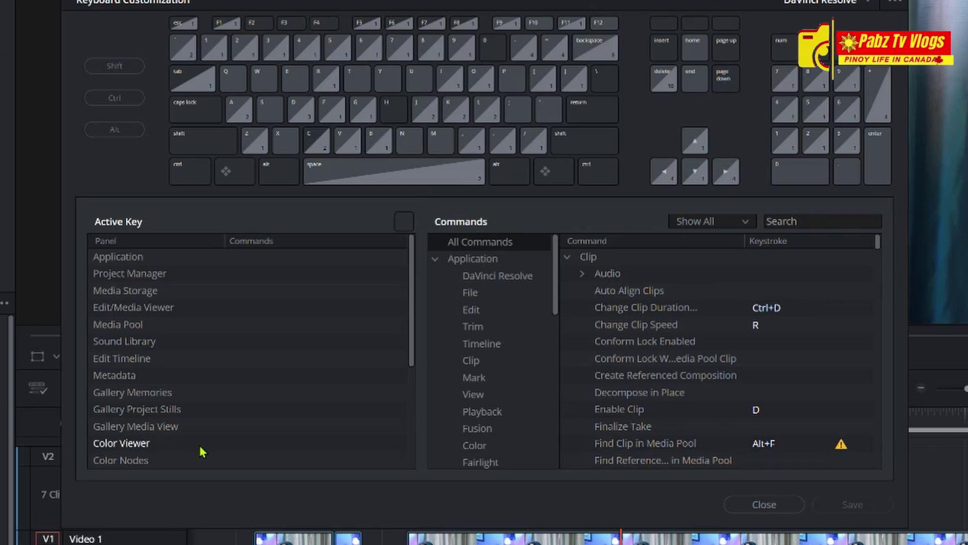
left_click(764, 505)
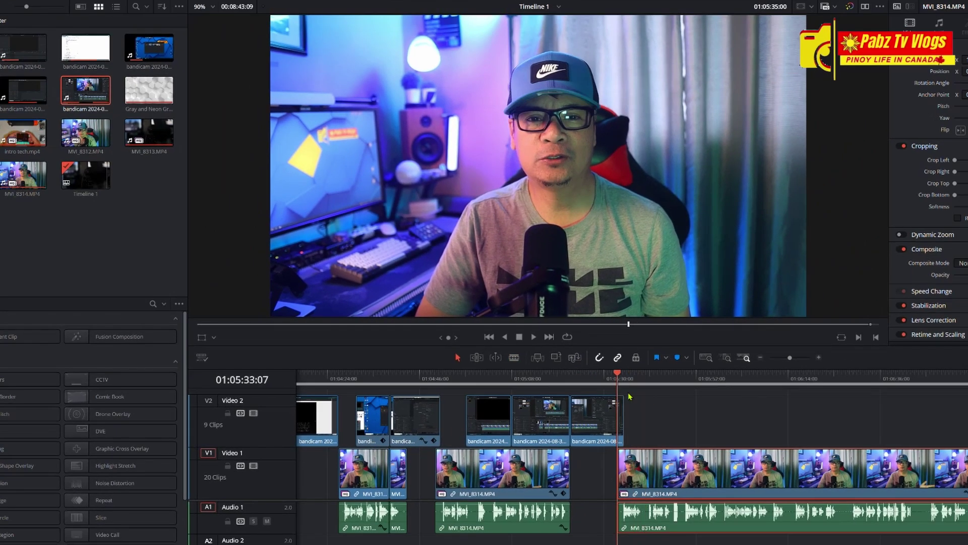
key("Down")
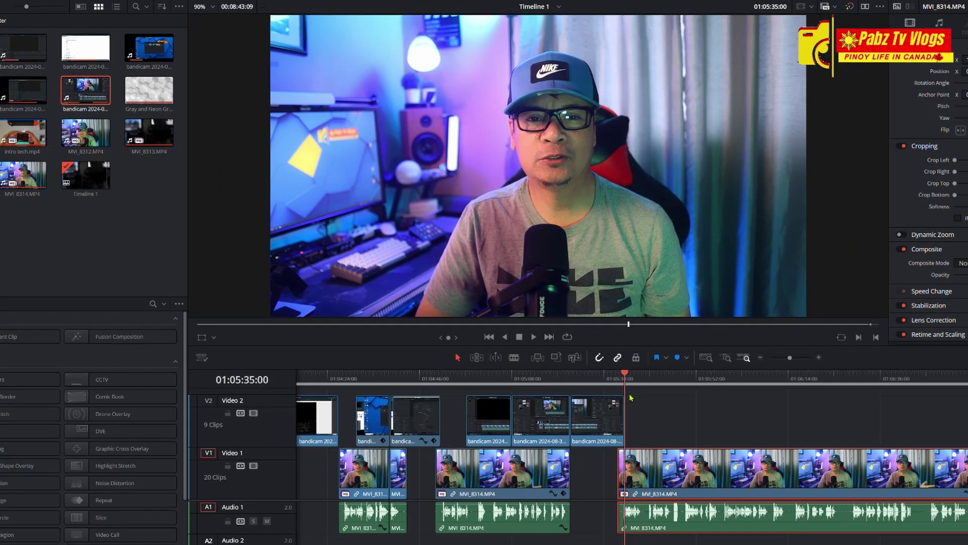
left_click_drag(653, 467, 634, 477)
left_click_drag(526, 468, 557, 456)
left_click_drag(638, 468, 662, 469)
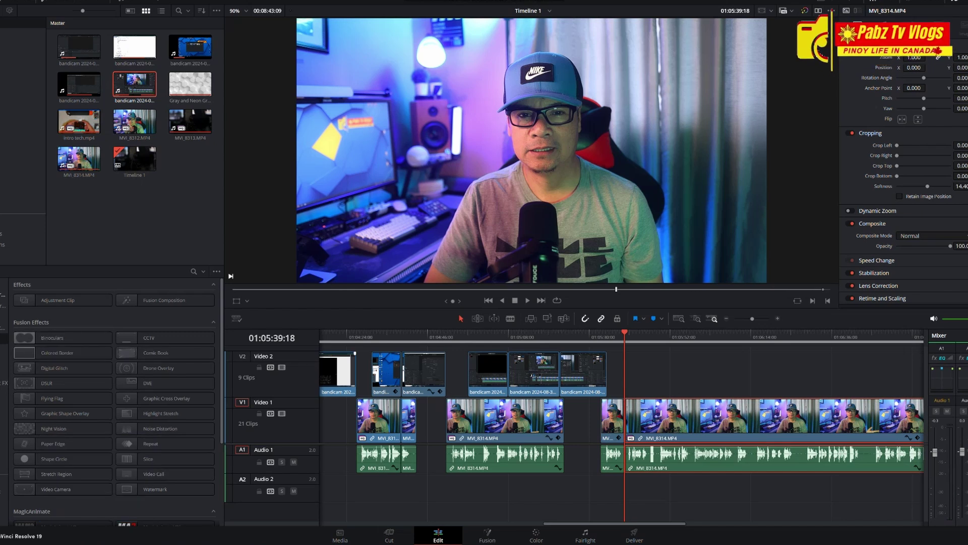
Add the MrAT UltimateSpin transition and a Night Vision effect on Video 2 with Red at 0
scroll(113, 353, "down", 10)
left_click_drag(63, 480, 628, 406)
key("/")
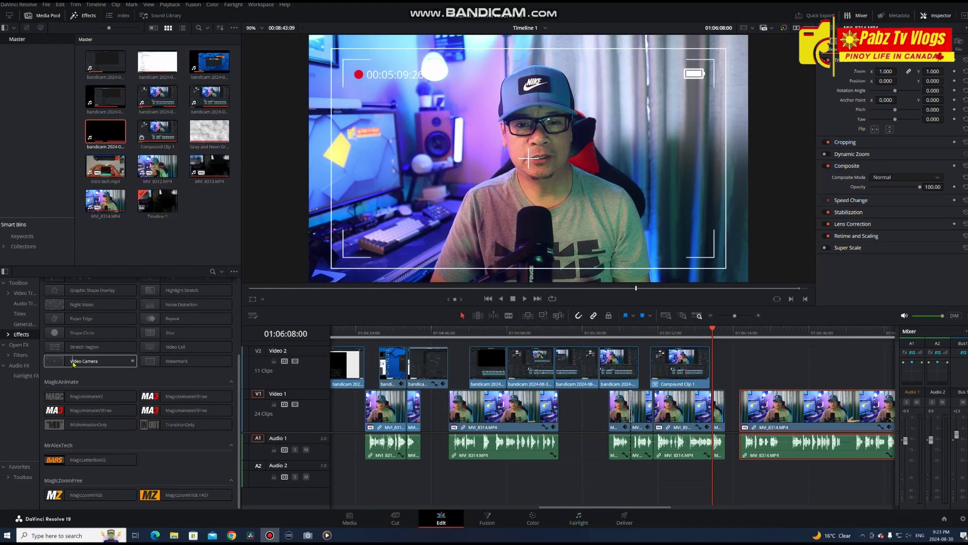
left_click_drag(81, 304, 716, 410)
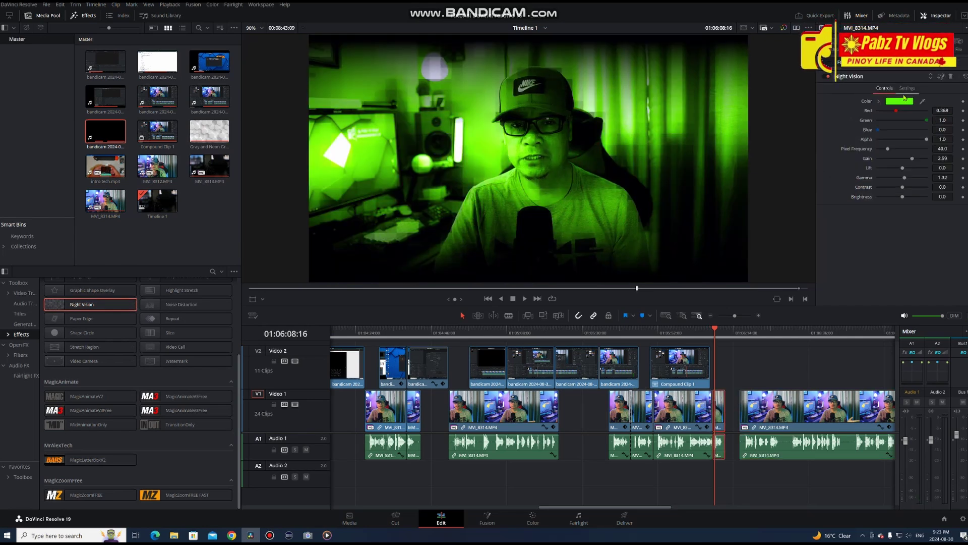
left_click_drag(890, 110, 932, 138)
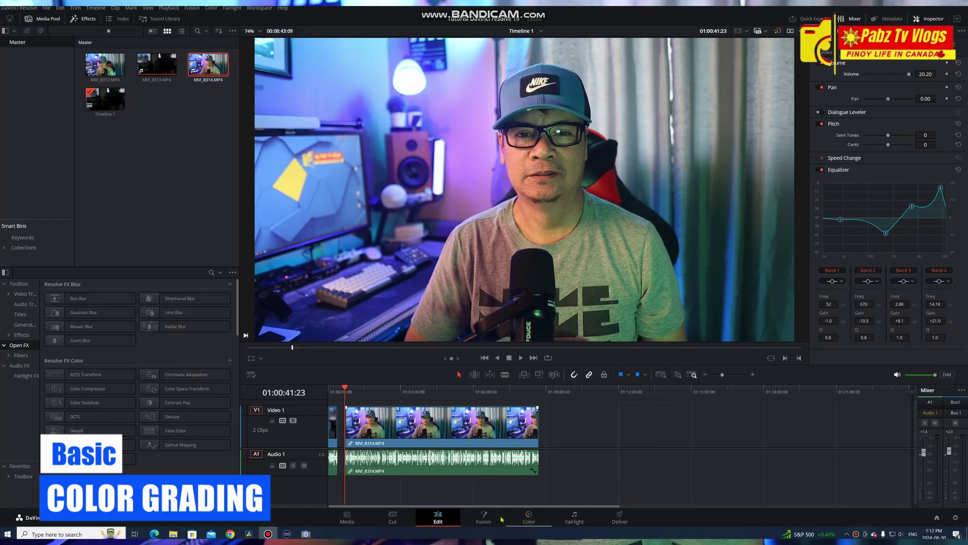
Grade the clip with the Canon Log to Cineon LUT and contrast 1.410
left_click(527, 518)
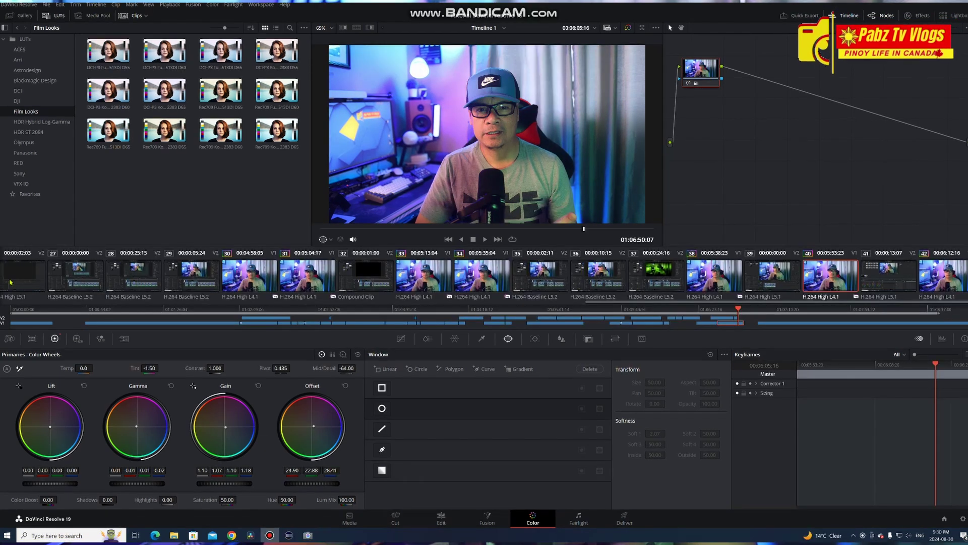
left_click(24, 40)
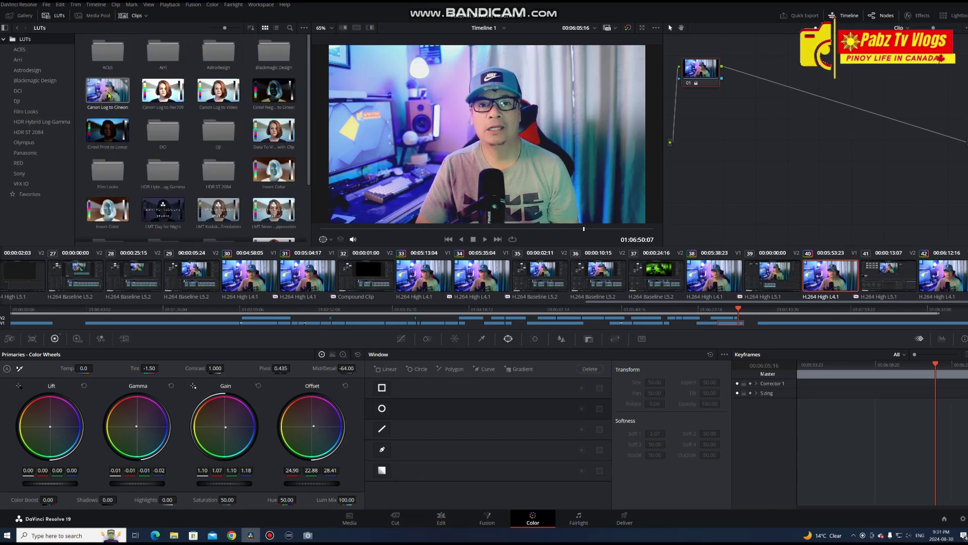
left_click_drag(108, 94, 841, 284)
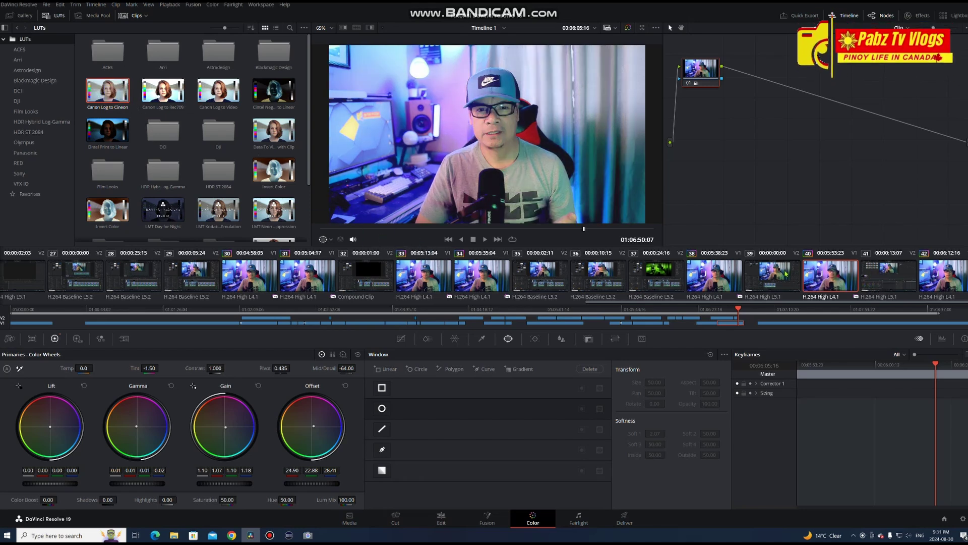
left_click_drag(215, 368, 226, 368)
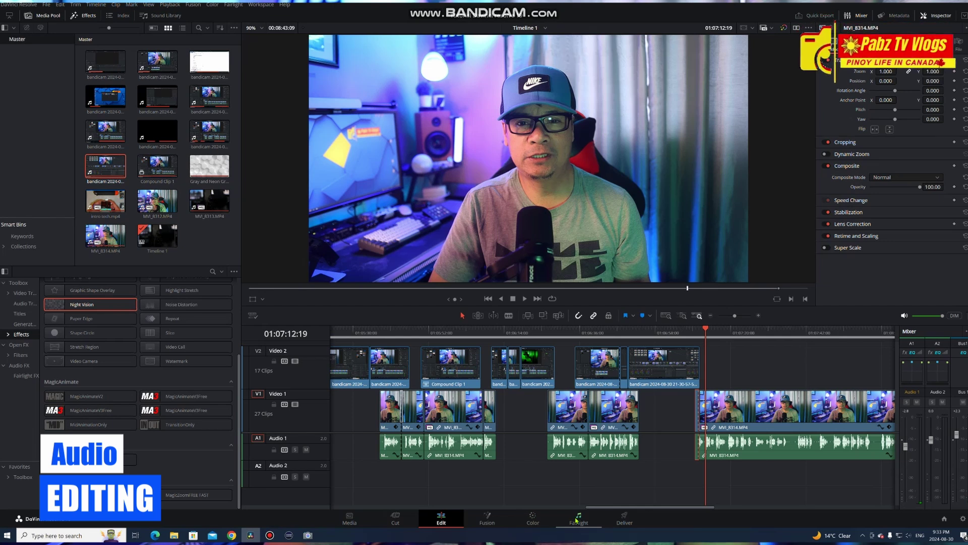
Bring up the Dynamics settings for Audio 1 in the Fairlight mixer
left_click(577, 520)
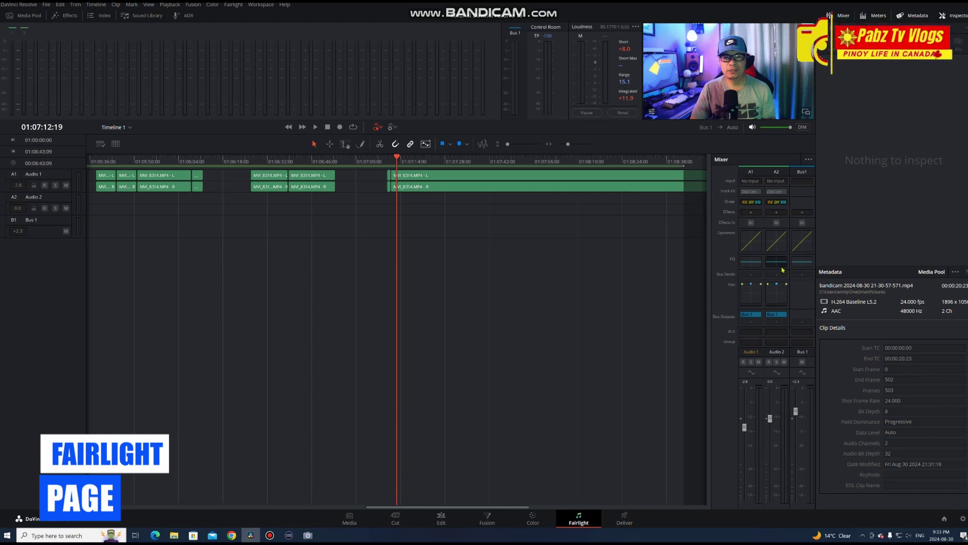
double_click(751, 241)
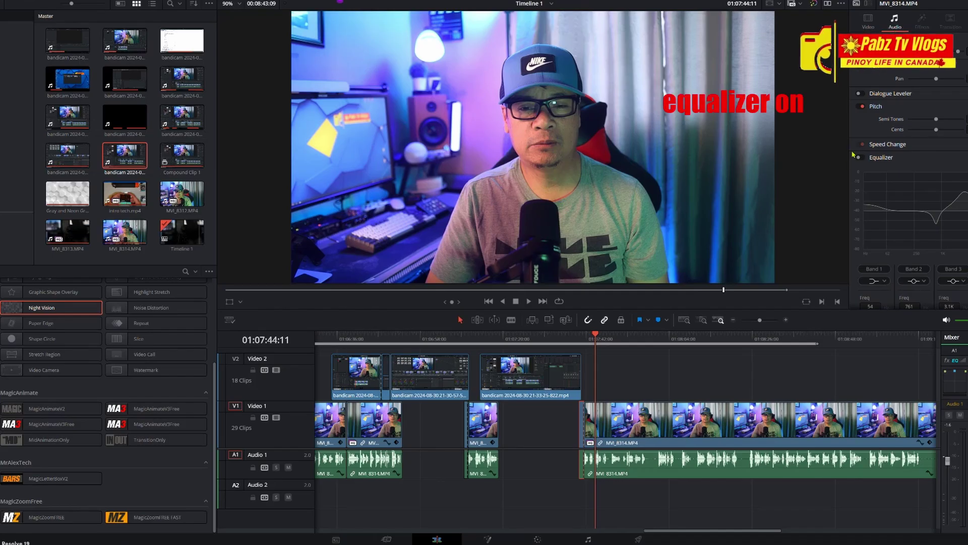
Enable the clip Equalizer, raise Band 2 to 794 and make Band 1 a shelf filter
left_click(862, 158)
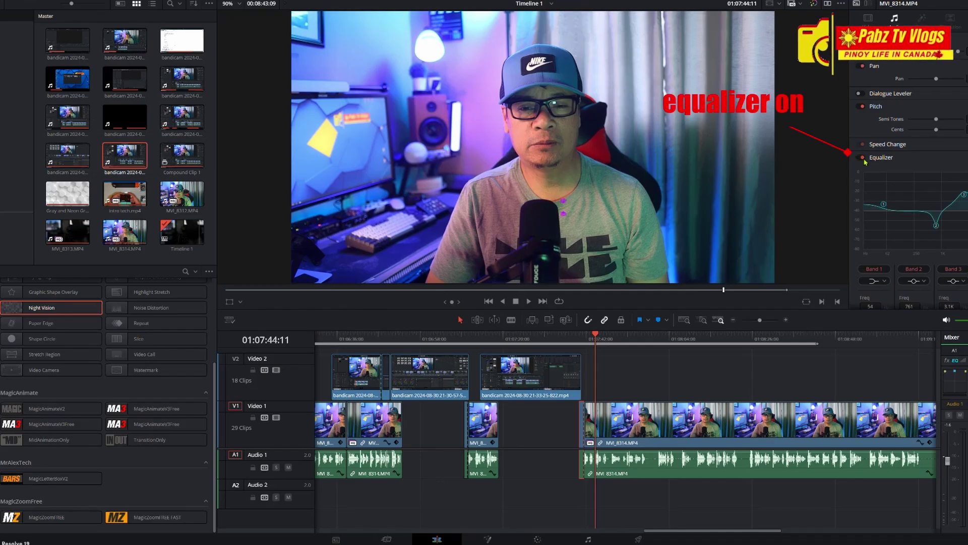
left_click_drag(938, 229, 937, 228)
left_click(882, 281)
left_click(878, 304)
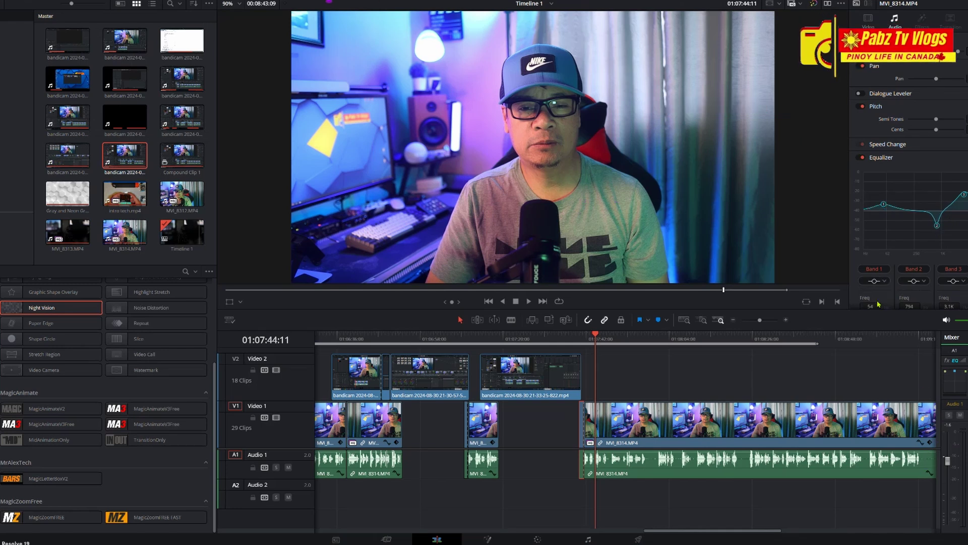
left_click(883, 281)
left_click(879, 292)
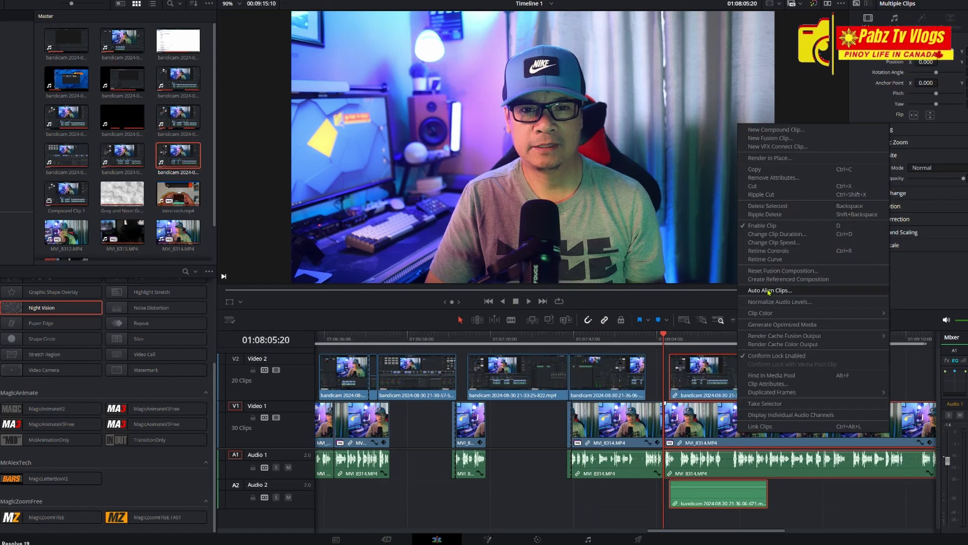
left_click(768, 292)
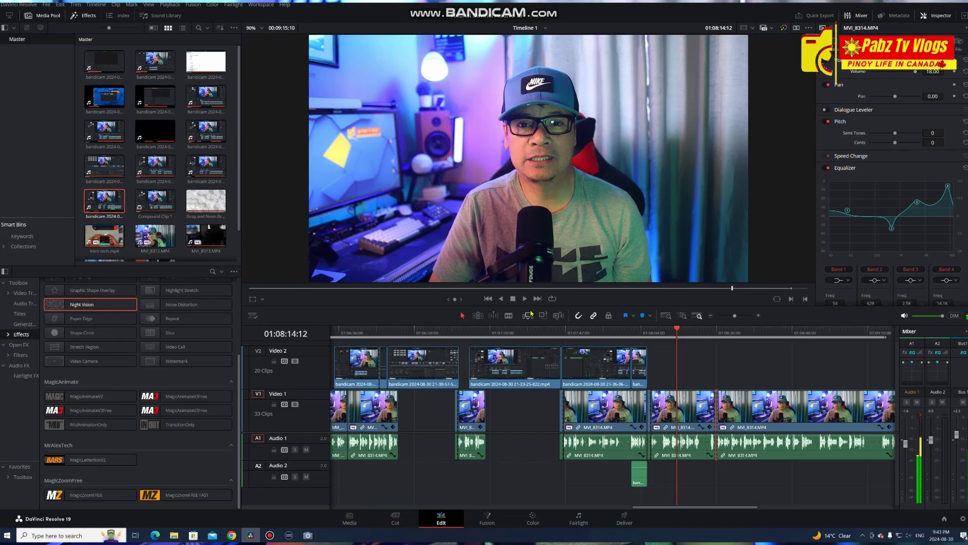
On the Deliver page, keep QuickTime as the Custom Export format
left_click(623, 520)
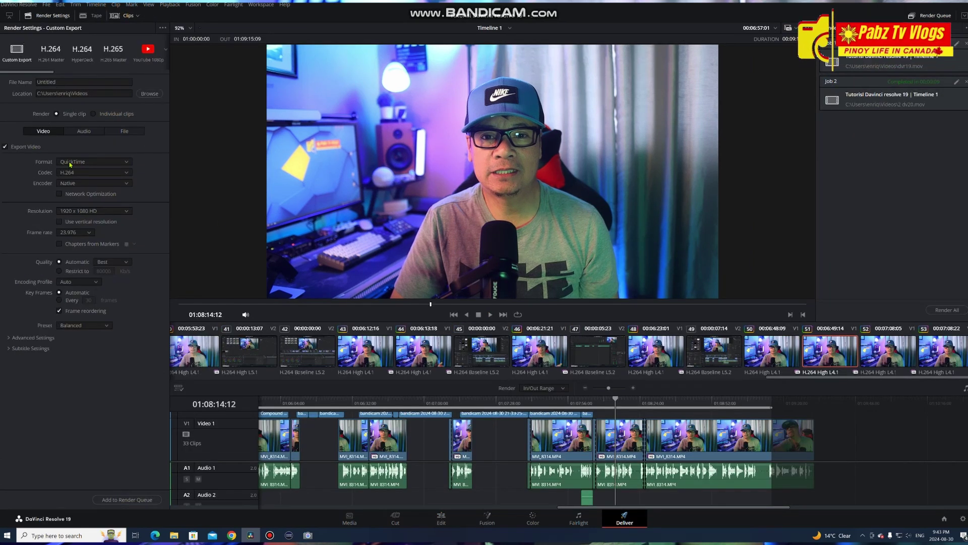
left_click(126, 163)
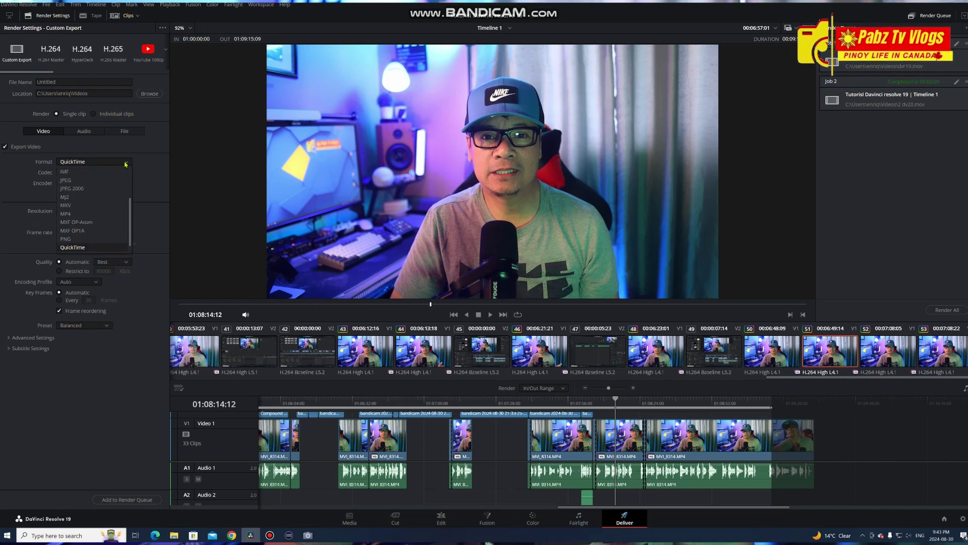
left_click(126, 162)
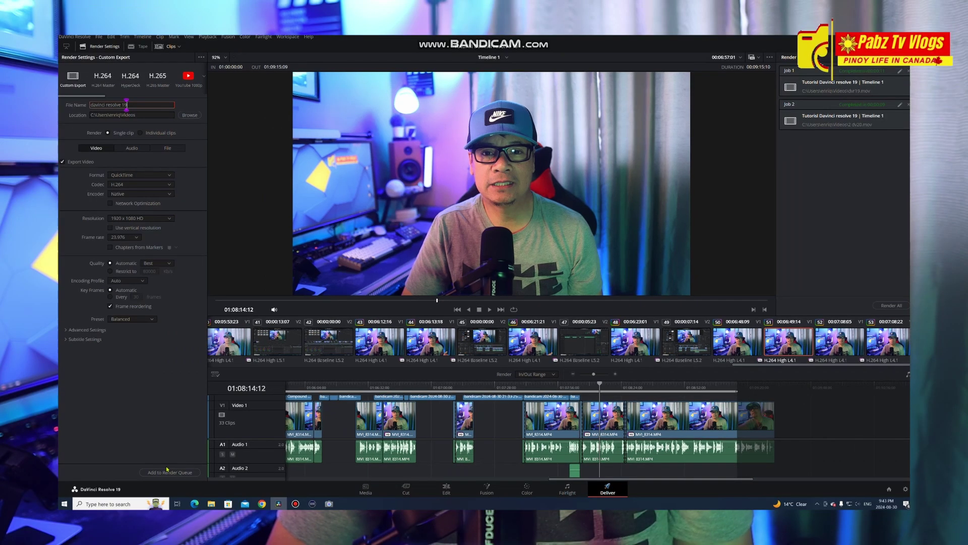